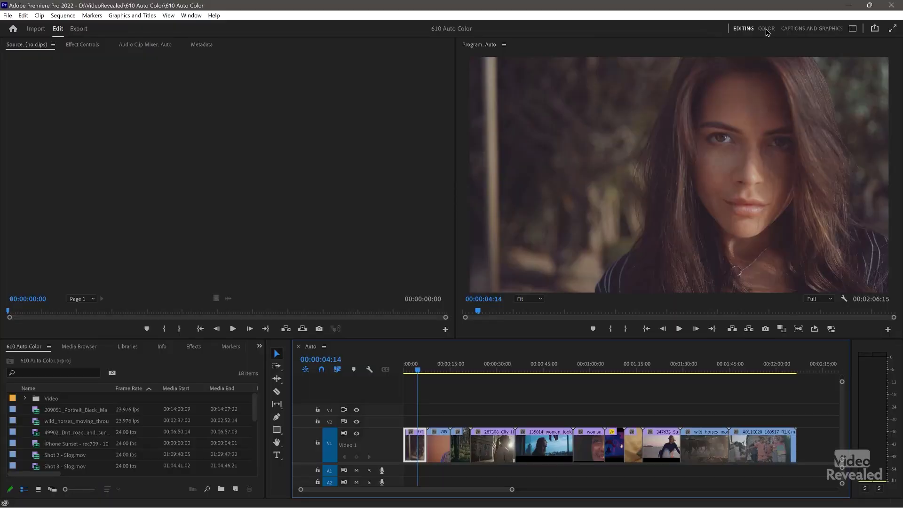
# - Switch to the Color workspace and confirm Color is checked in the workspaces list
pyautogui.click(766, 28)
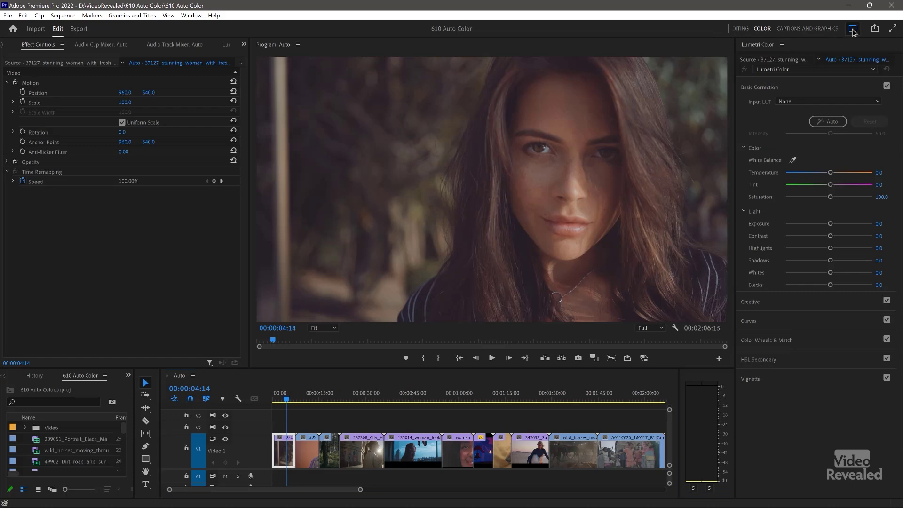
pyautogui.click(852, 30)
pyautogui.click(857, 29)
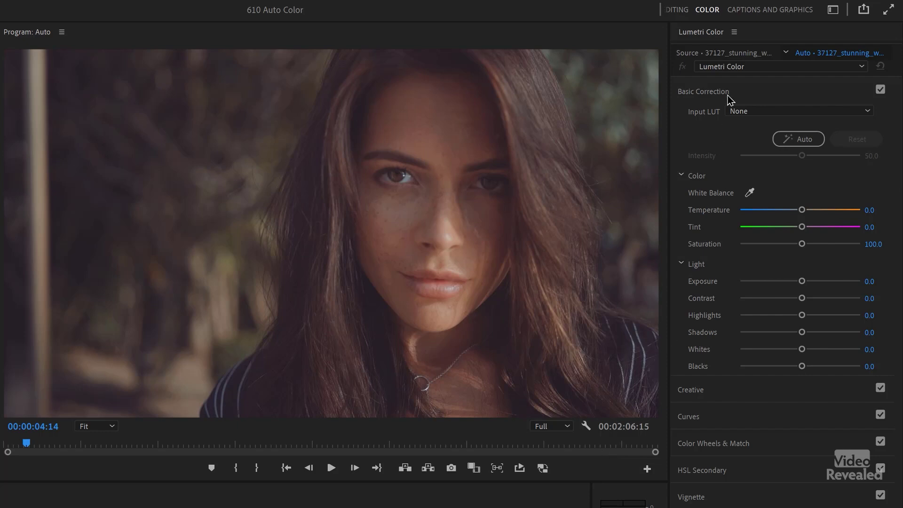
# - Auto-correct the portrait clip (Temperature -15.3, Saturation 90.1) and toggle the Lumetri bypass to compare
pyautogui.click(700, 94)
pyautogui.click(700, 93)
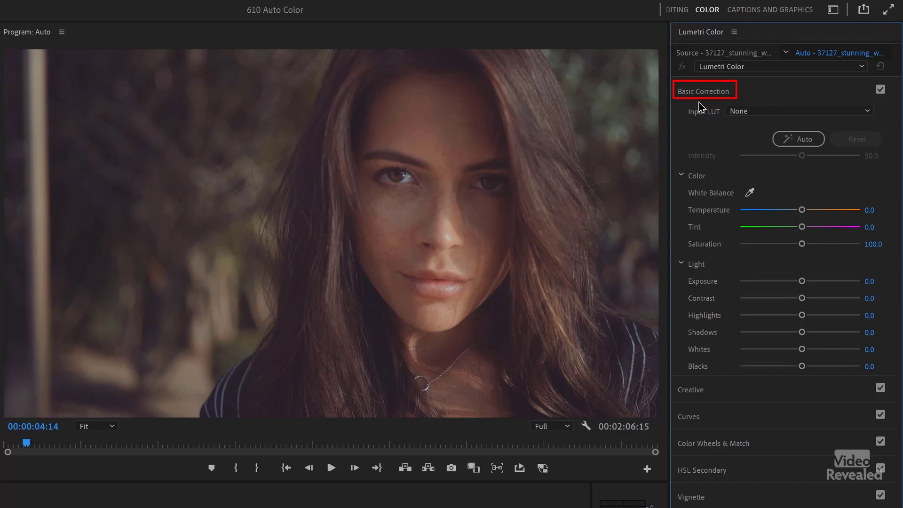
pyautogui.click(808, 140)
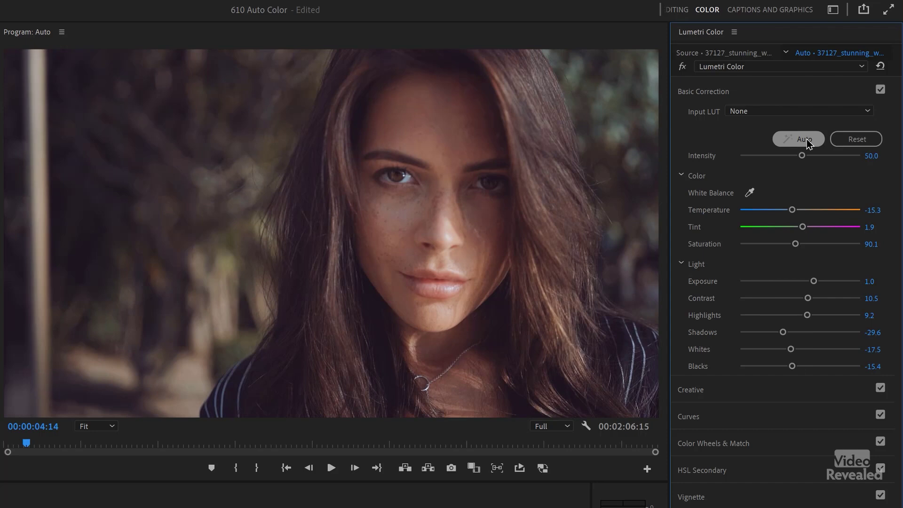
pyautogui.click(682, 67)
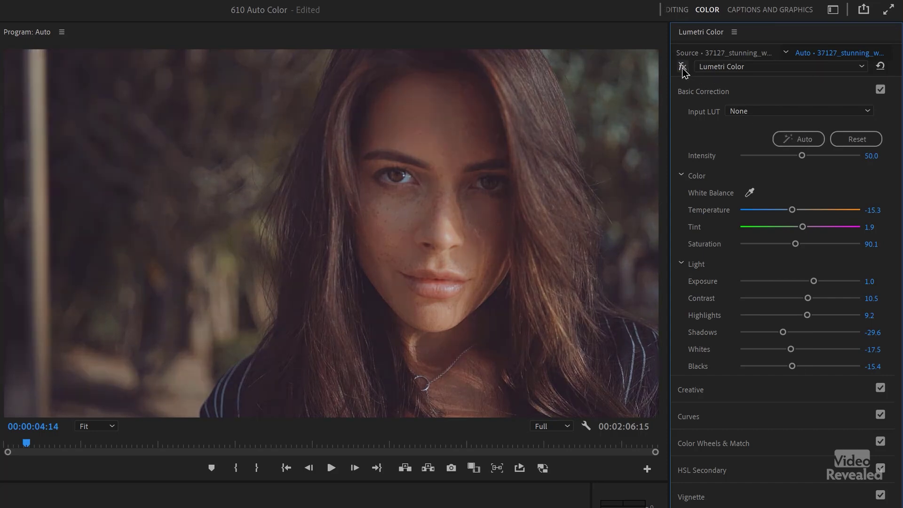
pyautogui.click(682, 67)
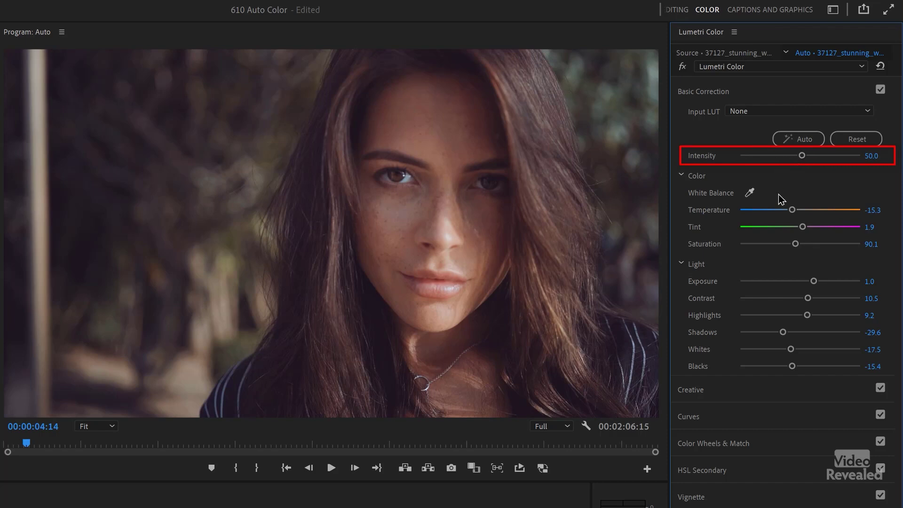
# - Raise the Basic Correction Intensity slider to 81.1 on the portrait clip
pyautogui.moveTo(802, 155)
pyautogui.mouseDown()
pyautogui.moveTo(841, 165)
pyautogui.moveTo(805, 166)
pyautogui.moveTo(845, 167)
pyautogui.moveTo(729, 165)
pyautogui.moveTo(857, 162)
pyautogui.moveTo(804, 168)
pyautogui.mouseUp()
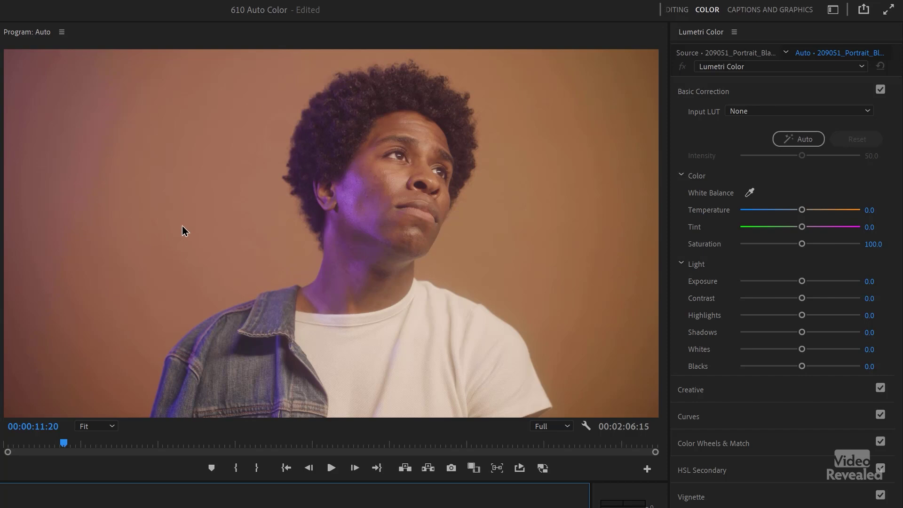
# - Auto-correct the orange-backdrop portrait and toggle the Lumetri bypass repeatedly to compare before and after
pyautogui.click(813, 139)
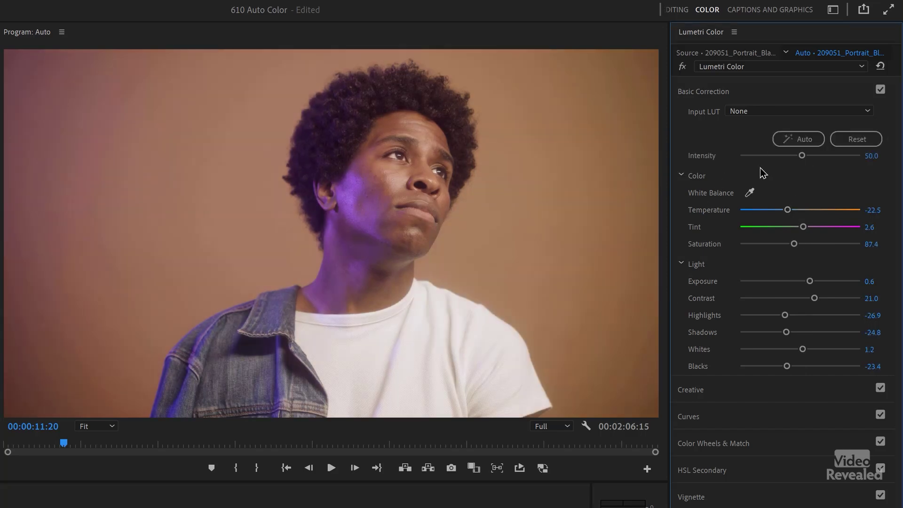
pyautogui.click(682, 67)
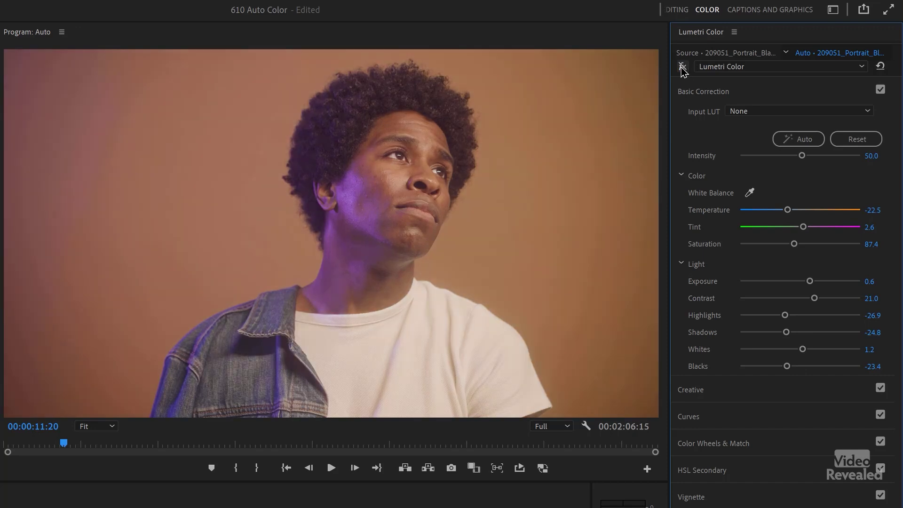
pyautogui.click(681, 67)
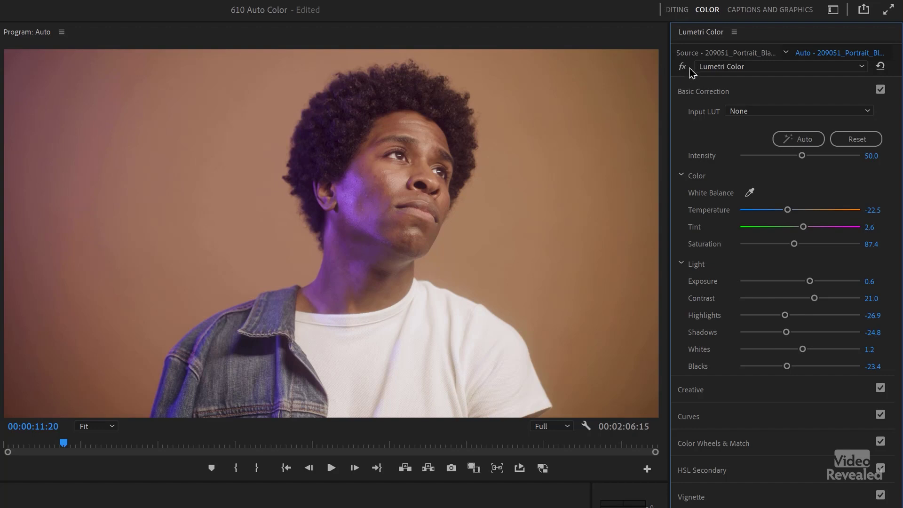
pyautogui.click(682, 67)
pyautogui.click(682, 66)
pyautogui.click(682, 67)
pyautogui.click(682, 66)
pyautogui.click(682, 68)
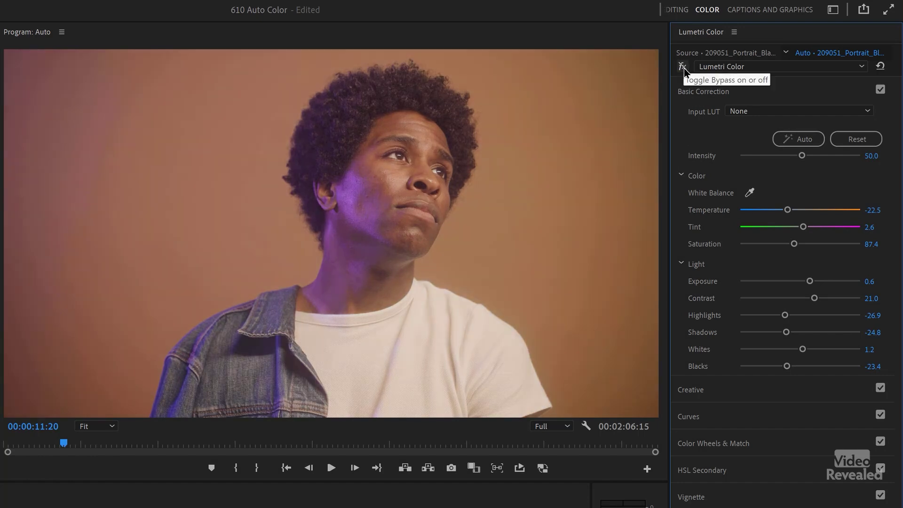
pyautogui.click(682, 67)
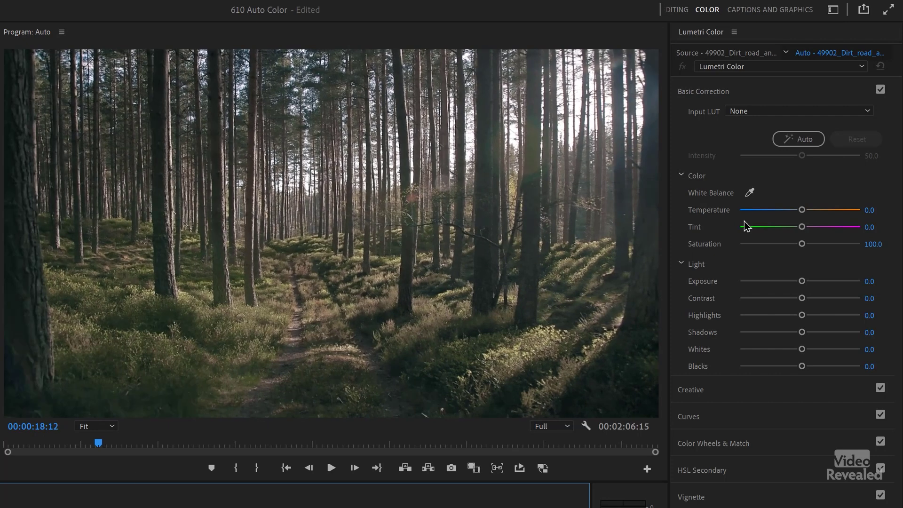
# - Auto-correct the forest path and city street clips, then scrub through the street clip
pyautogui.click(800, 140)
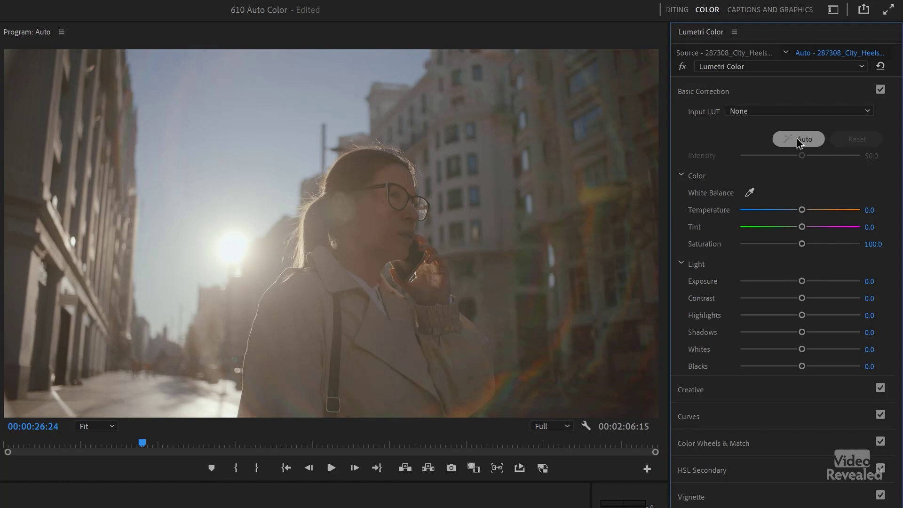
pyautogui.click(797, 139)
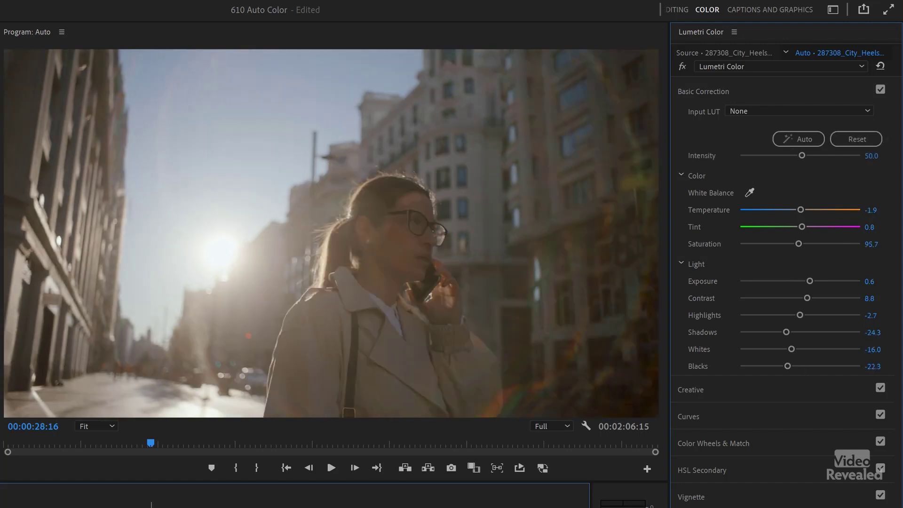
pyautogui.press('j')
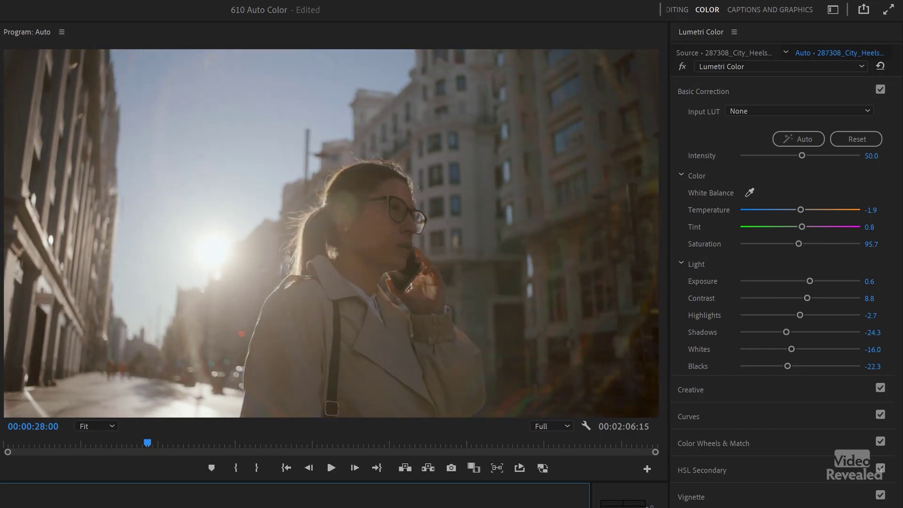
pyautogui.press('l')
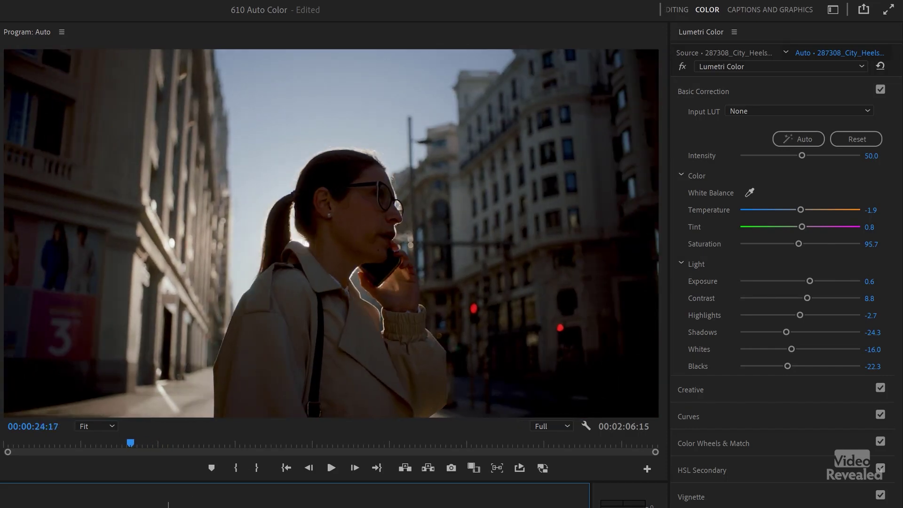
# - Compare the street clip with its ungraded original and play it back and forth
pyautogui.click(682, 67)
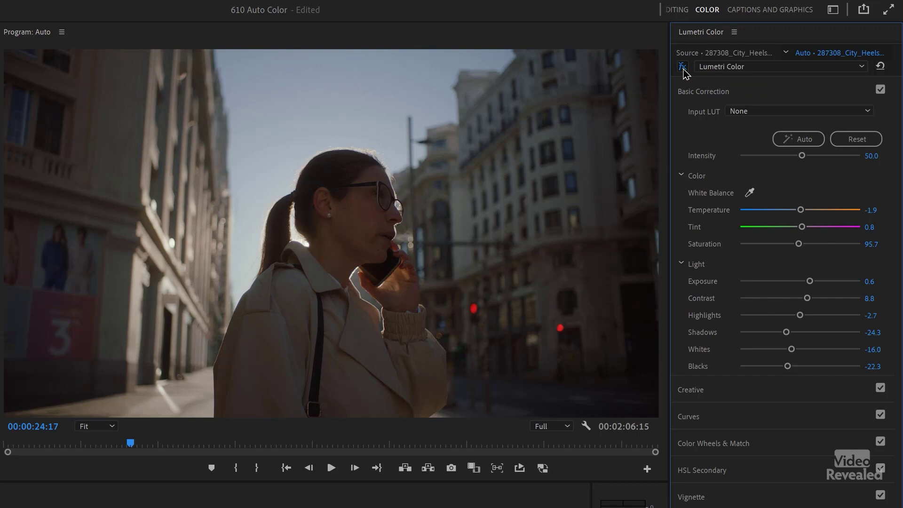
pyautogui.click(682, 66)
pyautogui.press('l')
pyautogui.press('l')
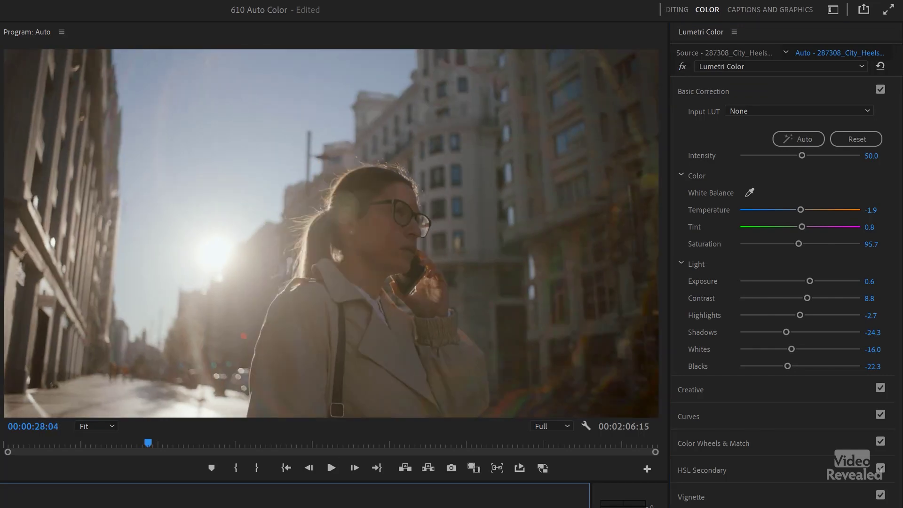
pyautogui.press('j')
pyautogui.press('j')
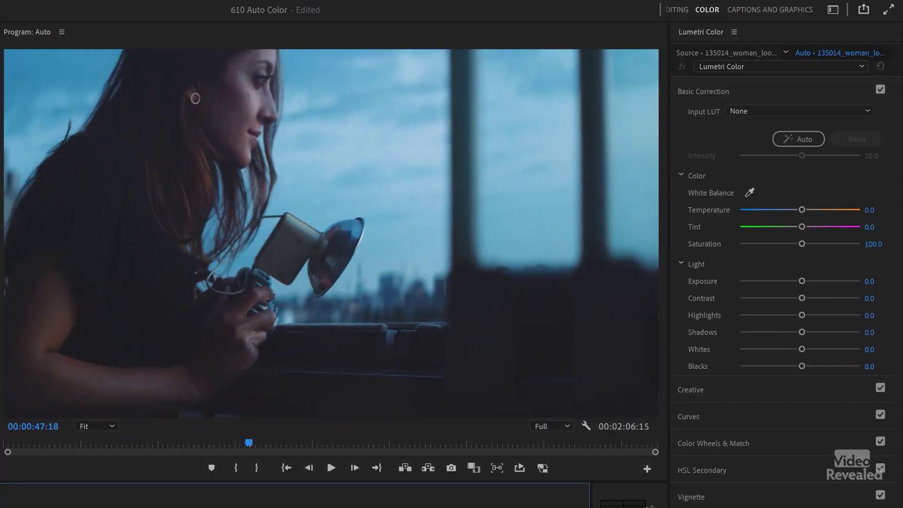
# - Play the window clip, auto-correct it, and toggle the bypass twice to compare
pyautogui.press('space')
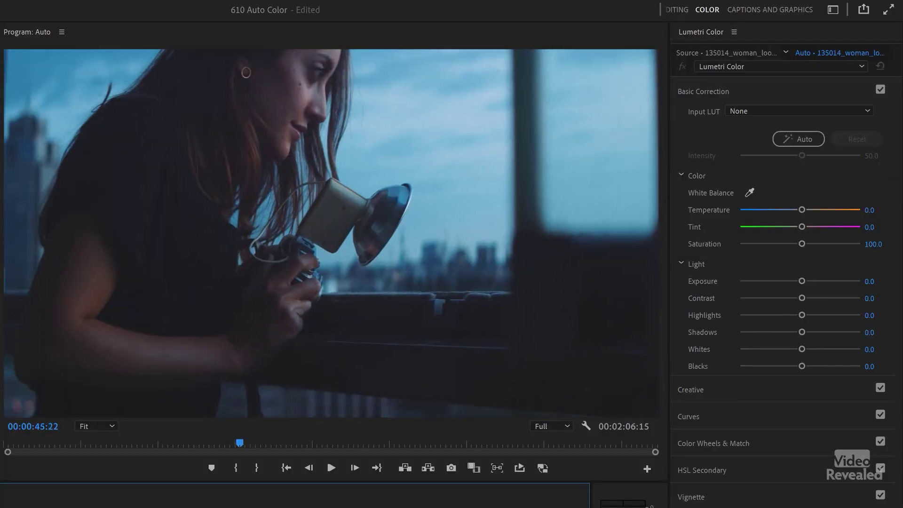
pyautogui.press('space')
pyautogui.click(794, 140)
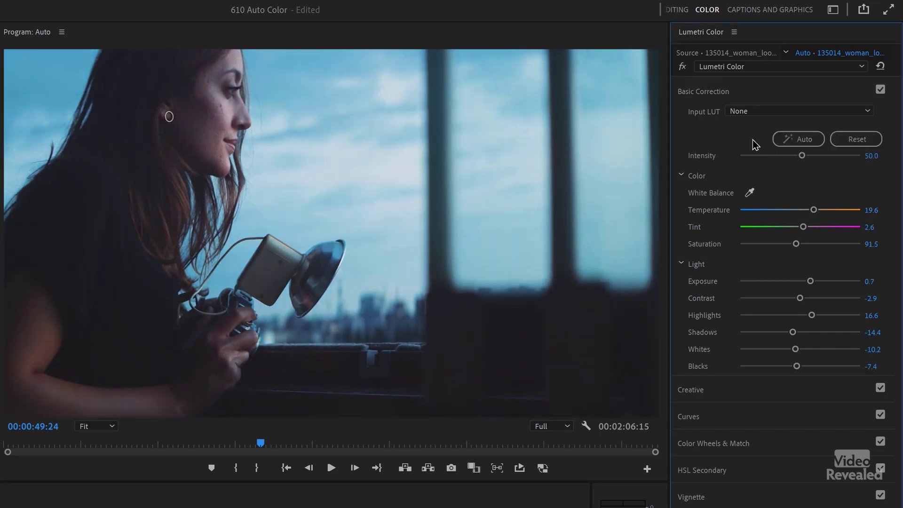
pyautogui.click(682, 67)
pyautogui.click(682, 66)
pyautogui.click(682, 67)
pyautogui.click(682, 67)
# - Discard the Temperature and Tint tweaks, reset Basic Correction, and reapply Auto (Temperature 19.6, Saturation 91.5)
pyautogui.moveTo(817, 210)
pyautogui.mouseDown()
pyautogui.moveTo(851, 210)
pyautogui.moveTo(818, 212)
pyautogui.mouseUp()
pyautogui.moveTo(799, 226); pyautogui.dragTo(834, 232)
pyautogui.hotkey('ctrl', 'z')
pyautogui.click(860, 140)
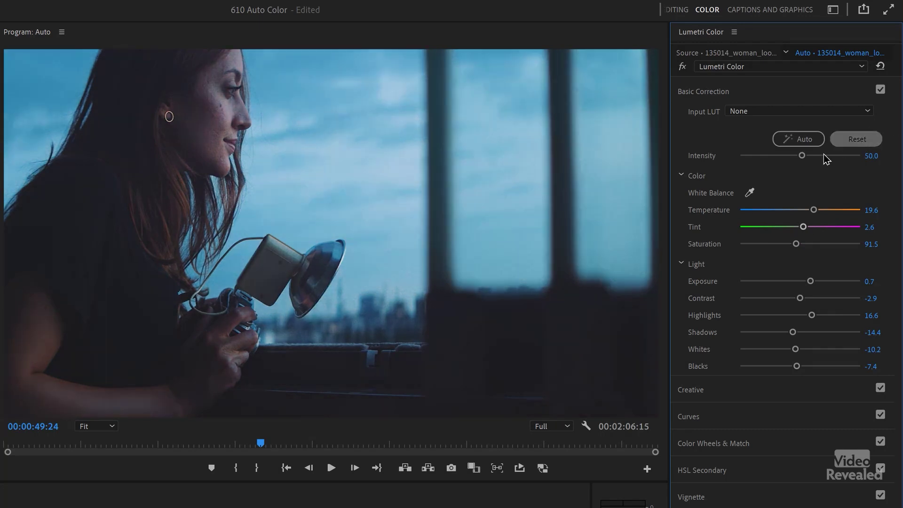
pyautogui.click(799, 141)
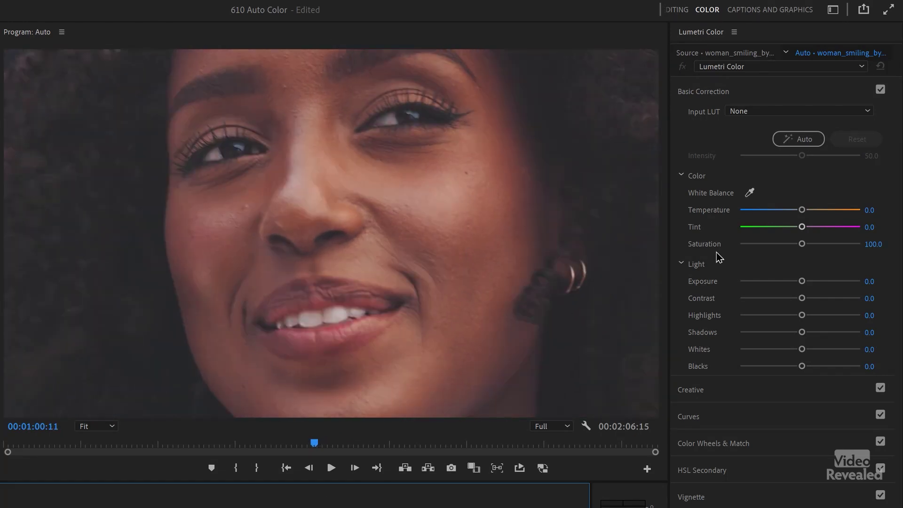
# - Auto-correct the smiling woman clip, compare via bypass, then set Blacks -58.9 and Saturation 64.9
pyautogui.click(800, 139)
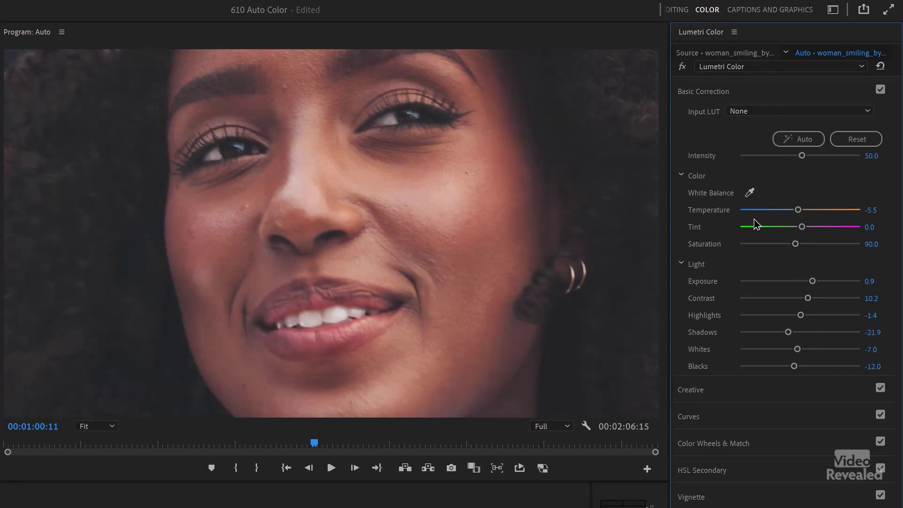
pyautogui.click(682, 67)
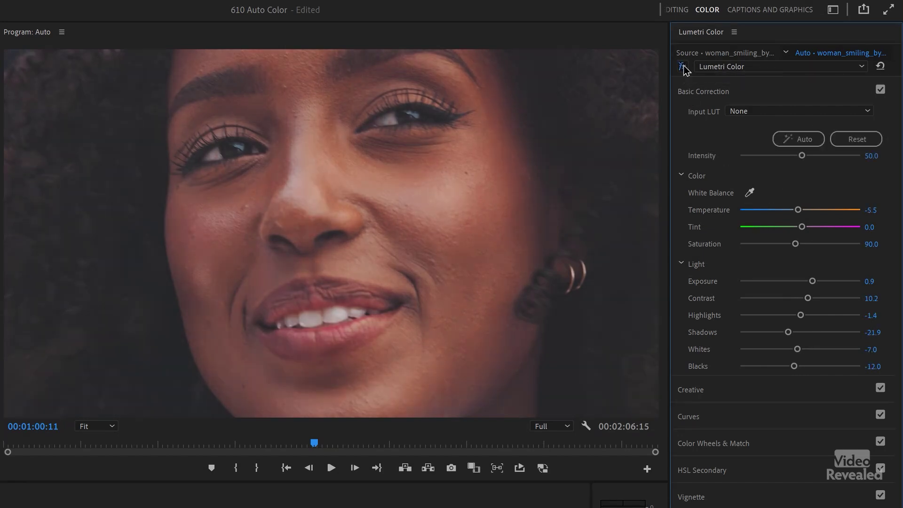
pyautogui.click(683, 66)
pyautogui.moveTo(793, 367); pyautogui.dragTo(763, 371)
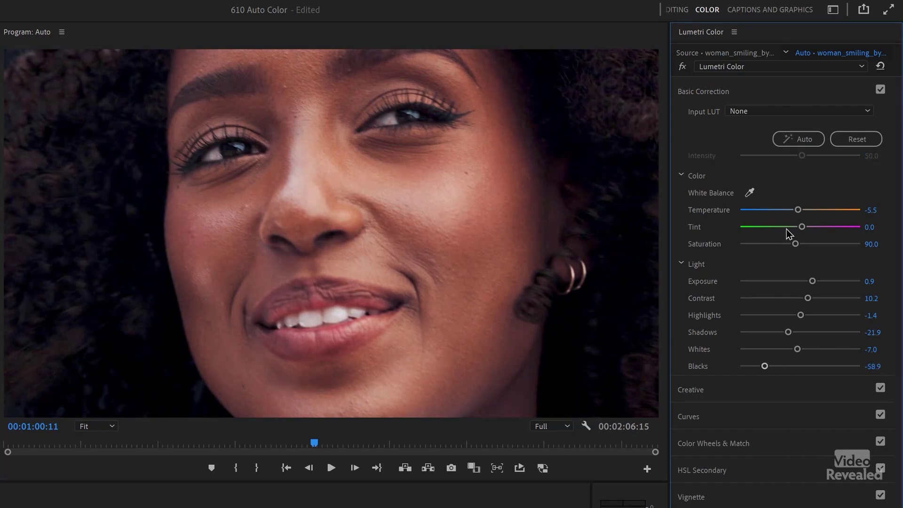
pyautogui.moveTo(794, 244); pyautogui.dragTo(782, 245)
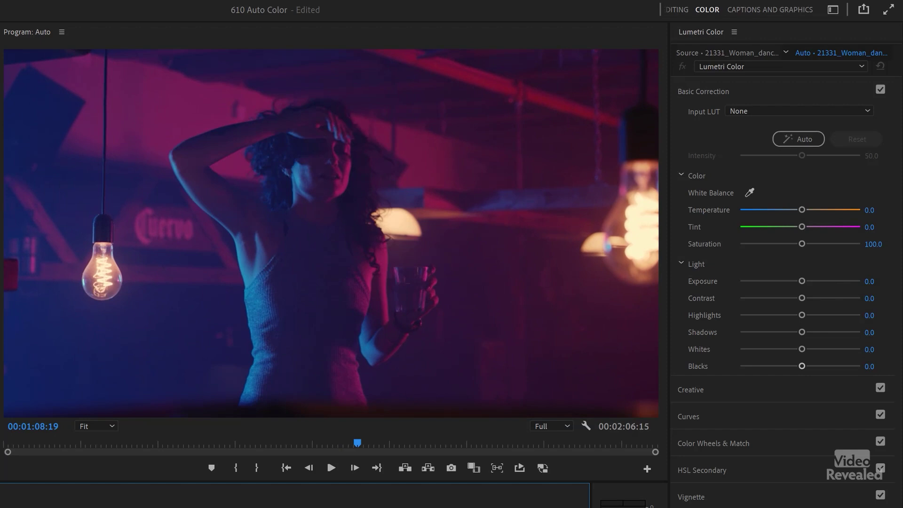
# - Auto-correct the dancing woman clip and compare it with the original via bypass
pyautogui.click(805, 139)
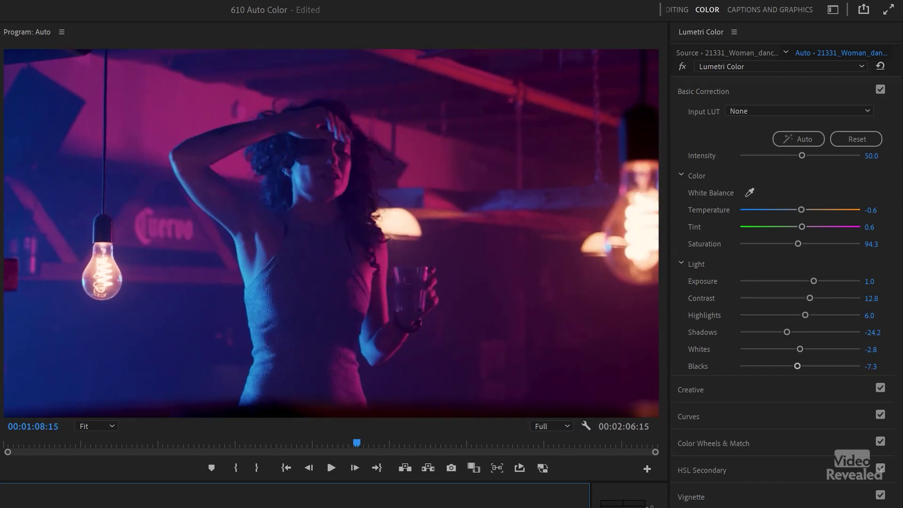
pyautogui.click(682, 69)
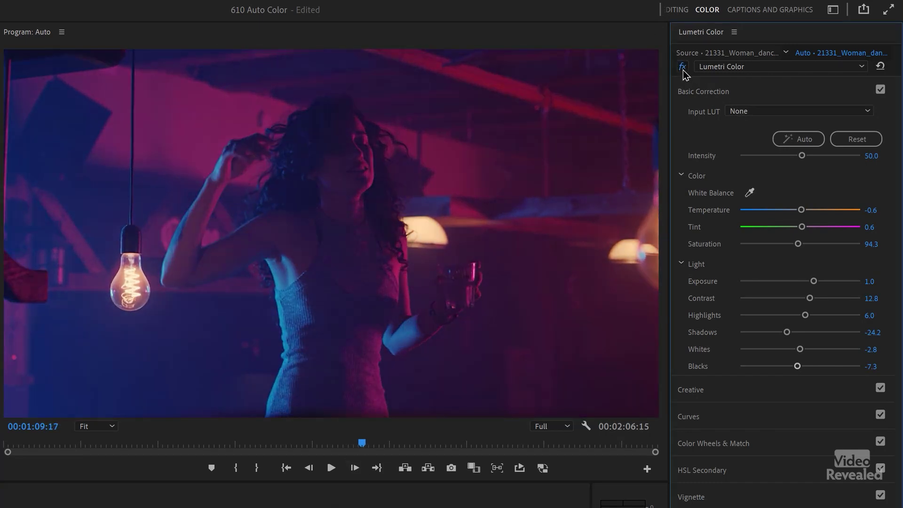
pyautogui.click(683, 69)
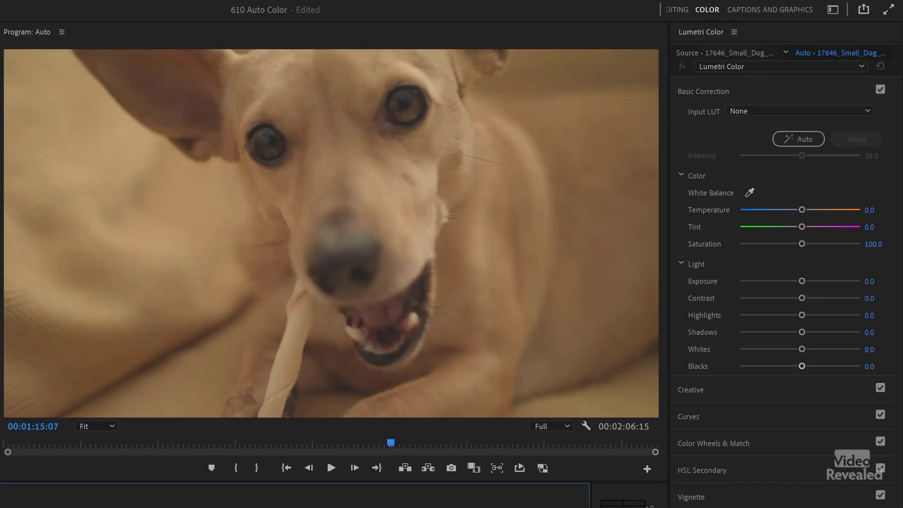
# - Auto-correct the small dog clip (Temperature -33.8, Saturation 84.3) and compare it via bypass
pyautogui.click(806, 137)
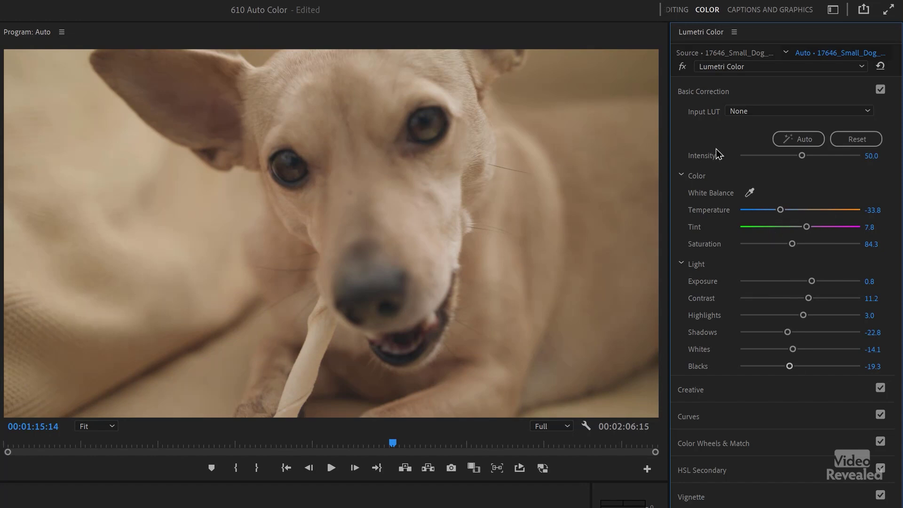
pyautogui.click(682, 68)
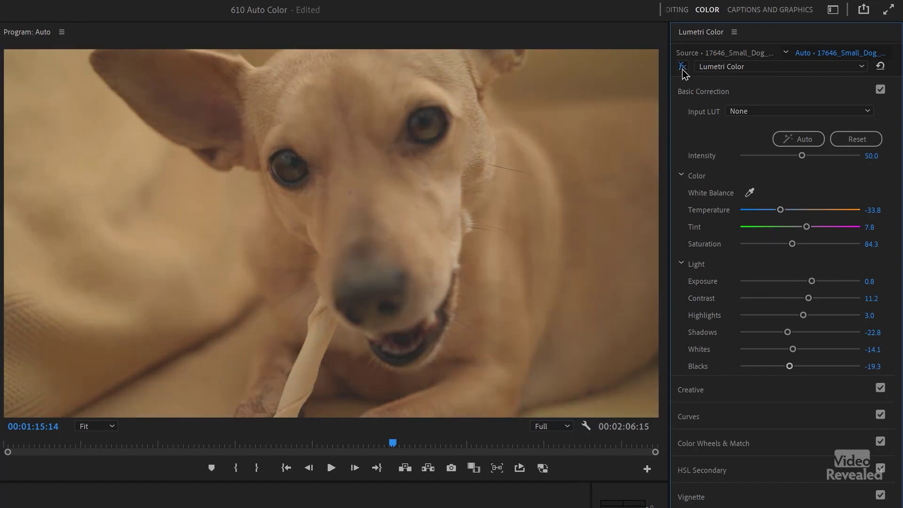
pyautogui.click(682, 69)
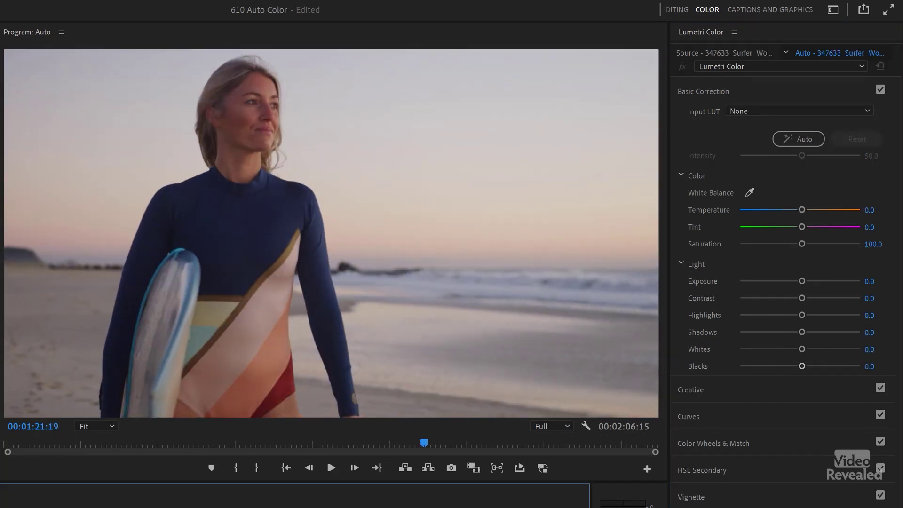
# - Auto-correct the surfer clip and compare it with the original via bypass
pyautogui.press('space')
pyautogui.click(813, 142)
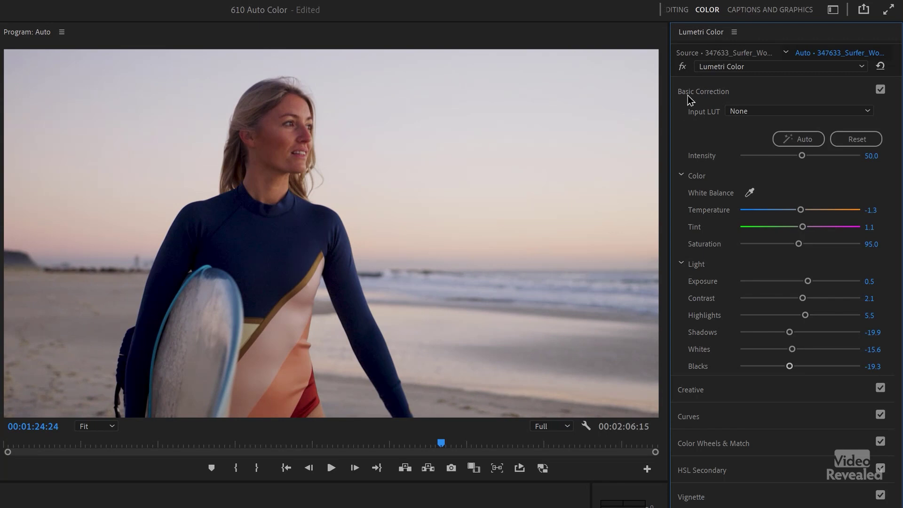
pyautogui.click(682, 66)
pyautogui.click(682, 66)
# - Auto-correct the wild horses and dancing children clips, scrubbing to a clear frame in each
pyautogui.press('space')
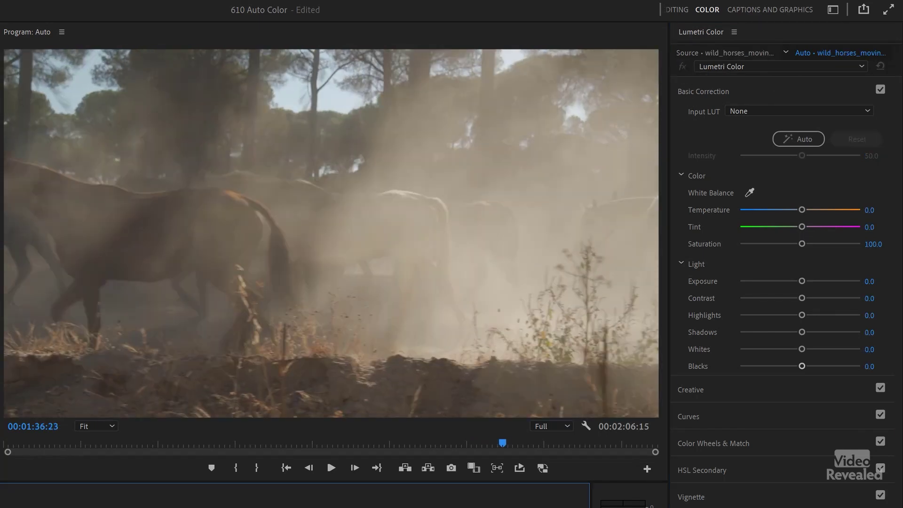
pyautogui.press('j')
pyautogui.press('j')
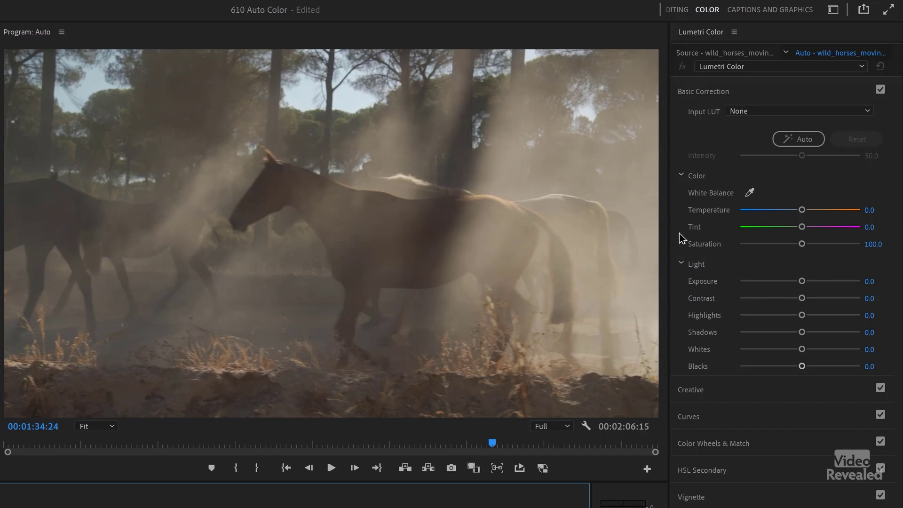
pyautogui.click(797, 139)
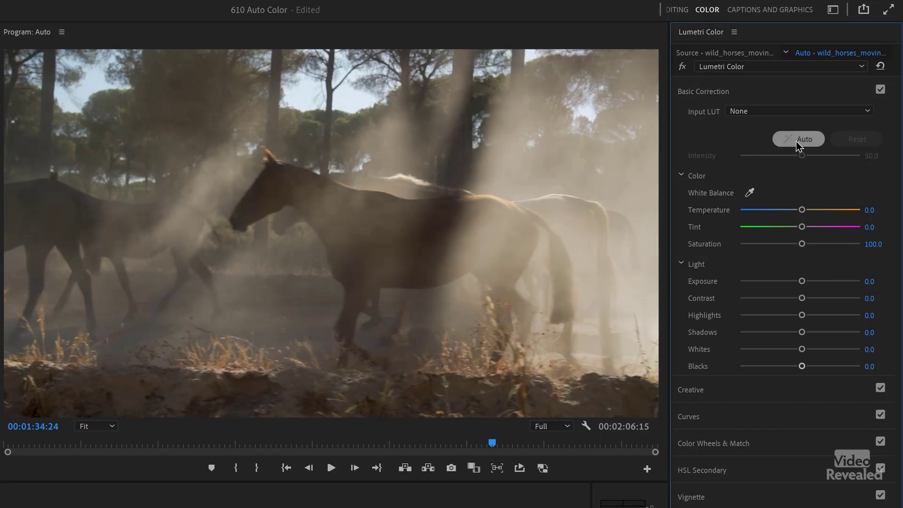
pyautogui.press('l')
pyautogui.press('l')
pyautogui.press('l')
pyautogui.press('l')
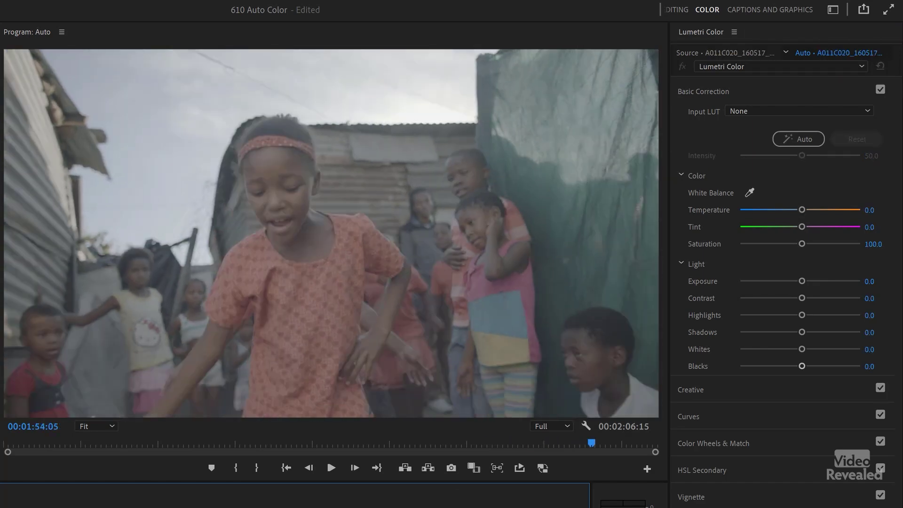
pyautogui.press('j')
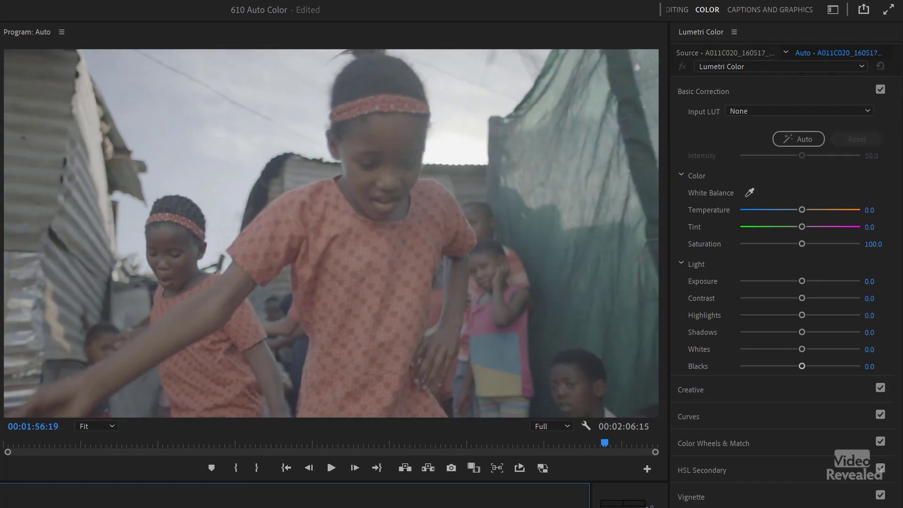
pyautogui.click(788, 140)
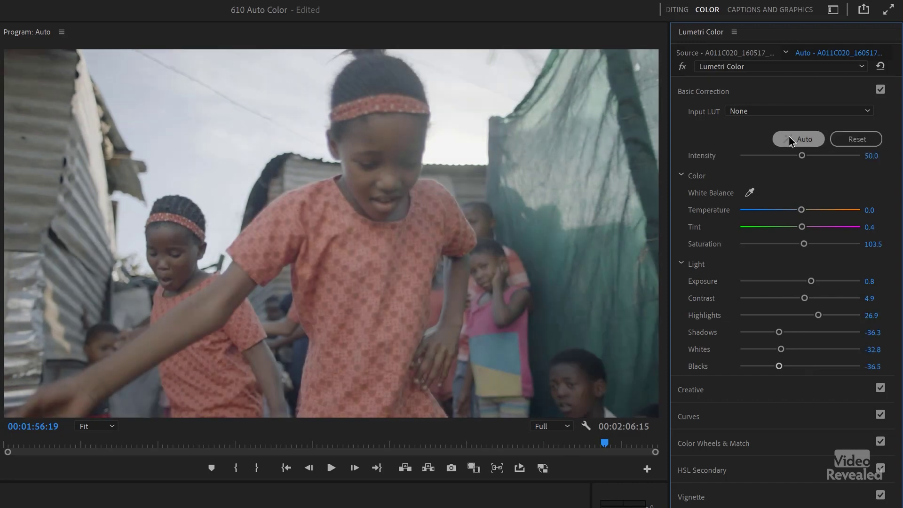
pyautogui.press('j')
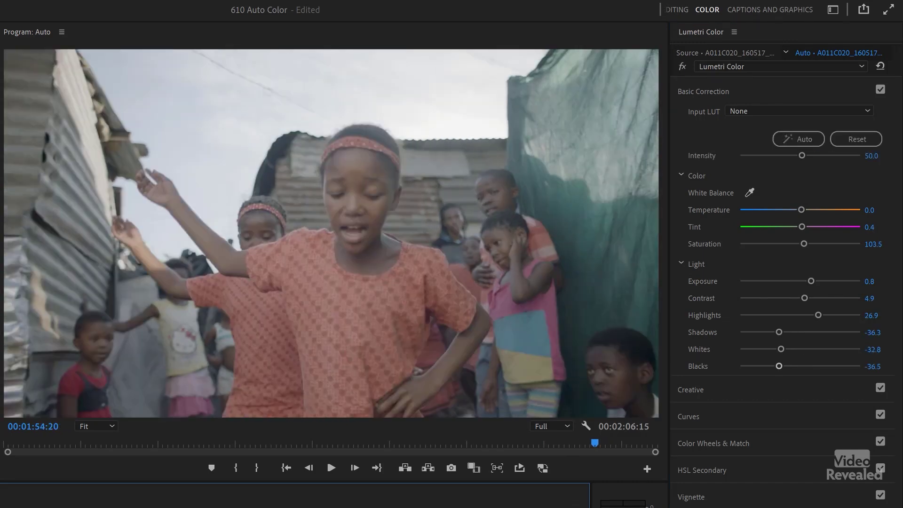